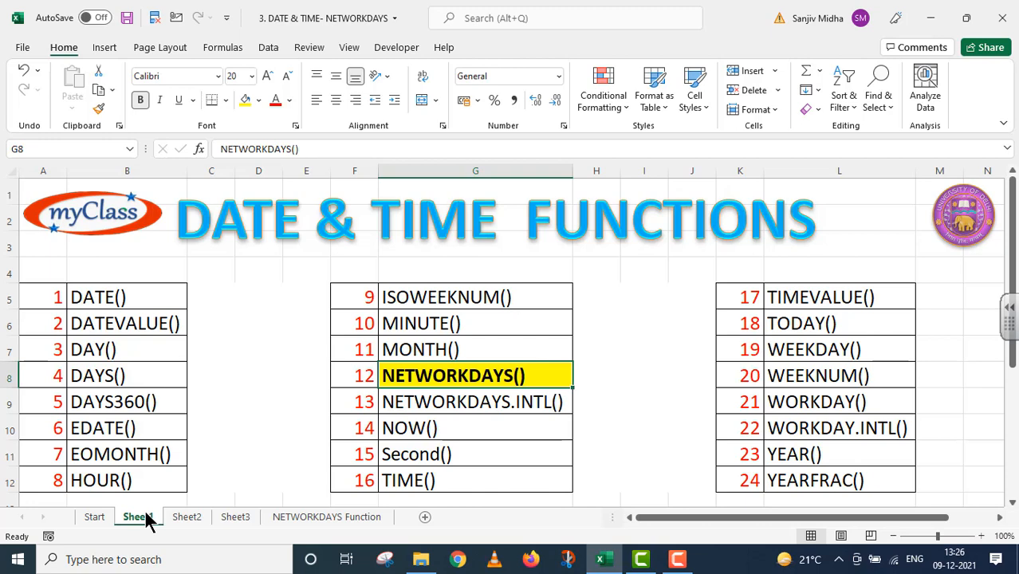
Enter 1-11-2021 as the start date in cell A5 of the NETWORKDAYS Function sheet.
left_click(187, 518)
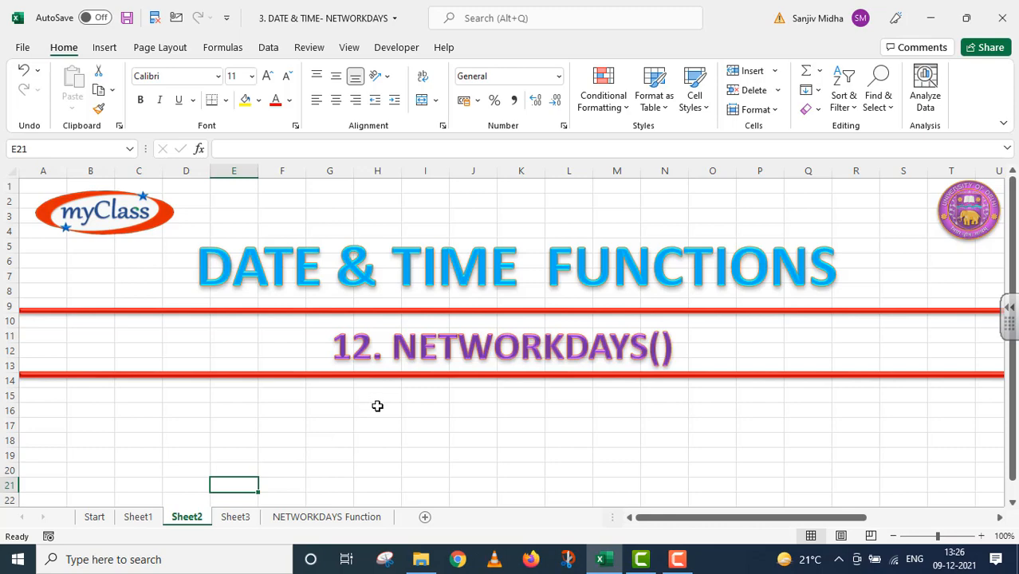
left_click(301, 524)
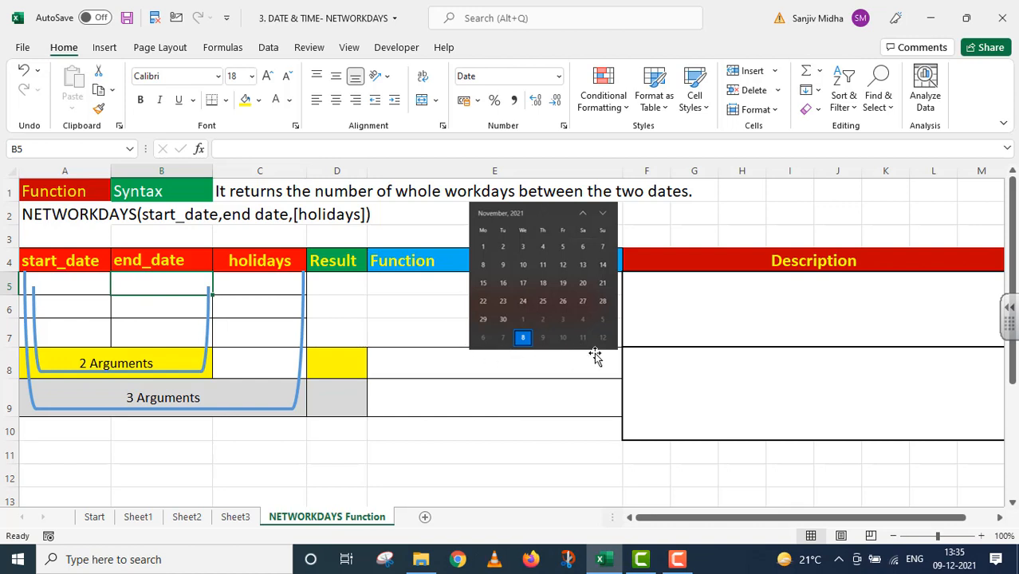
left_click(90, 288)
double_click(84, 288)
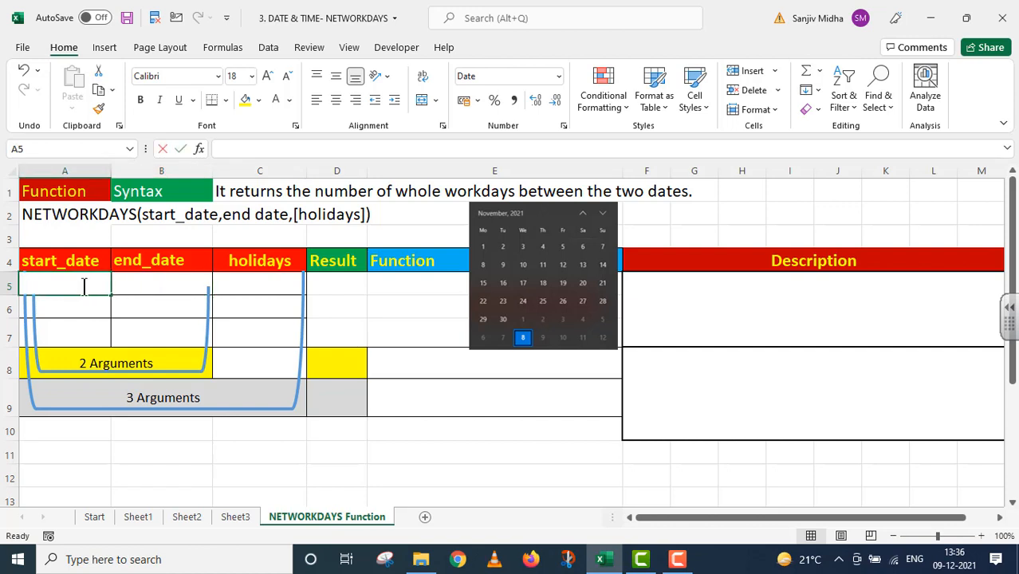
type("1")
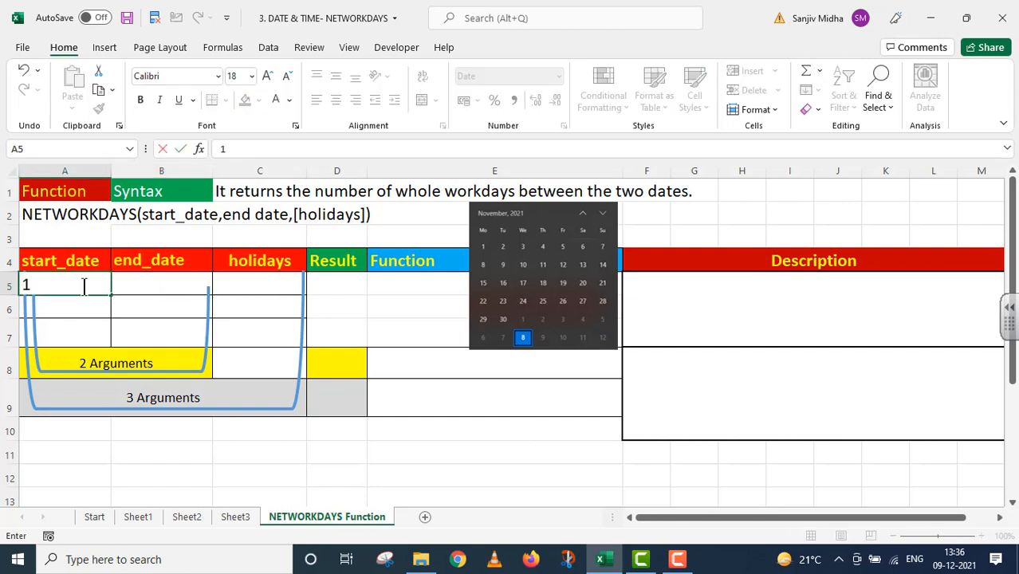
type("-11-202")
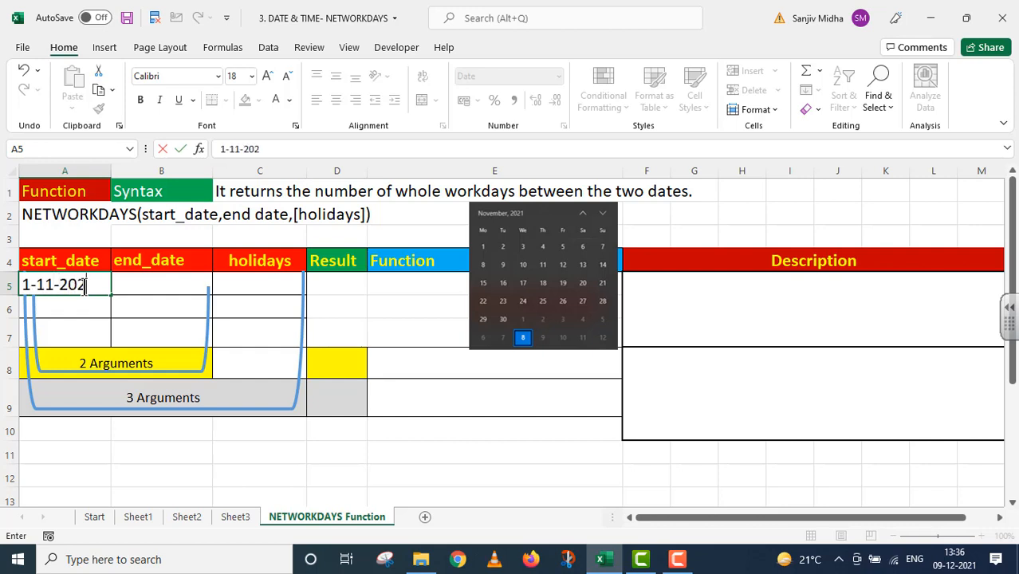
type("1")
left_click(82, 323)
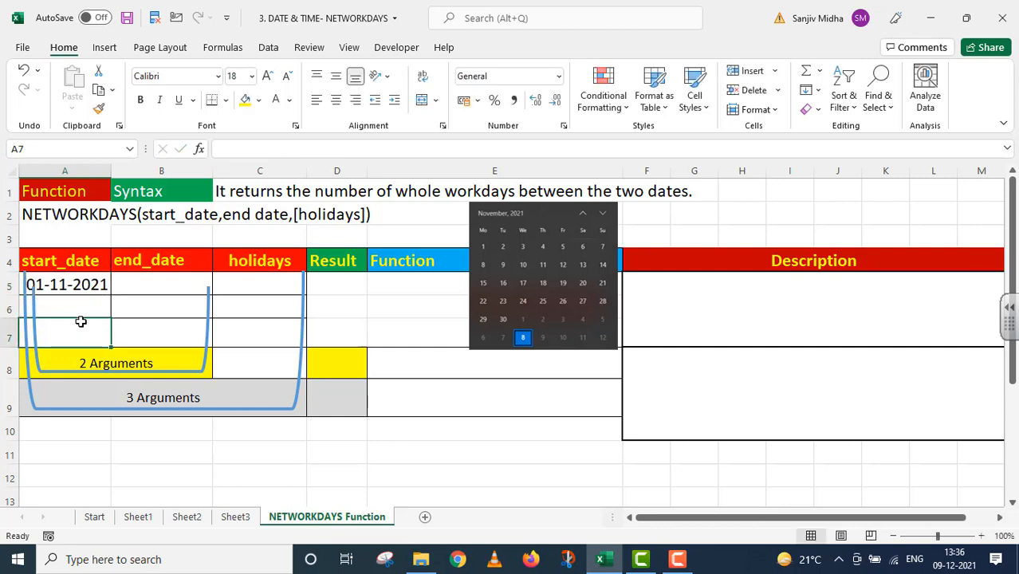
Enter 30-11-2021 as the end date in cell B5.
left_click(129, 281)
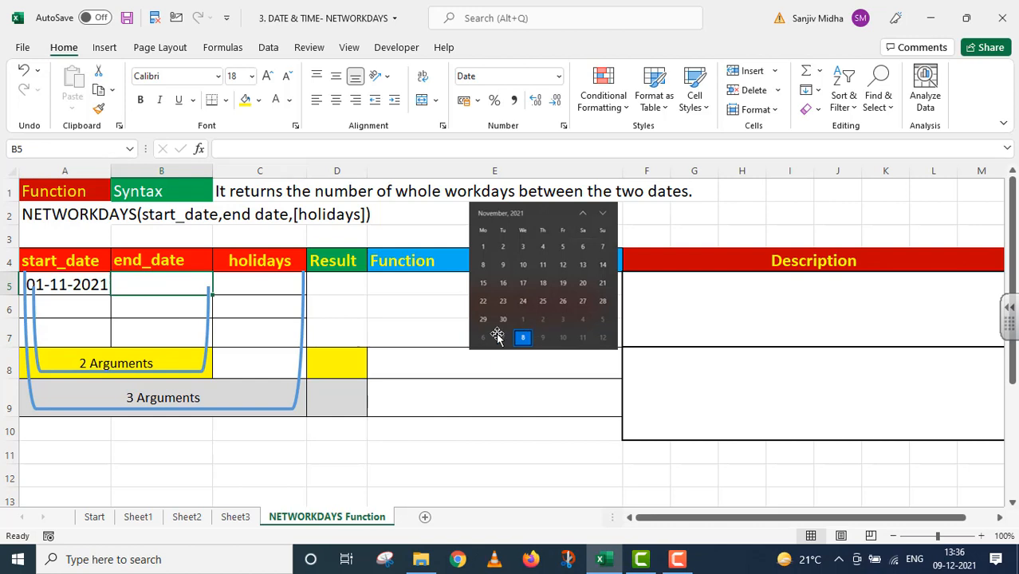
type("30-11")
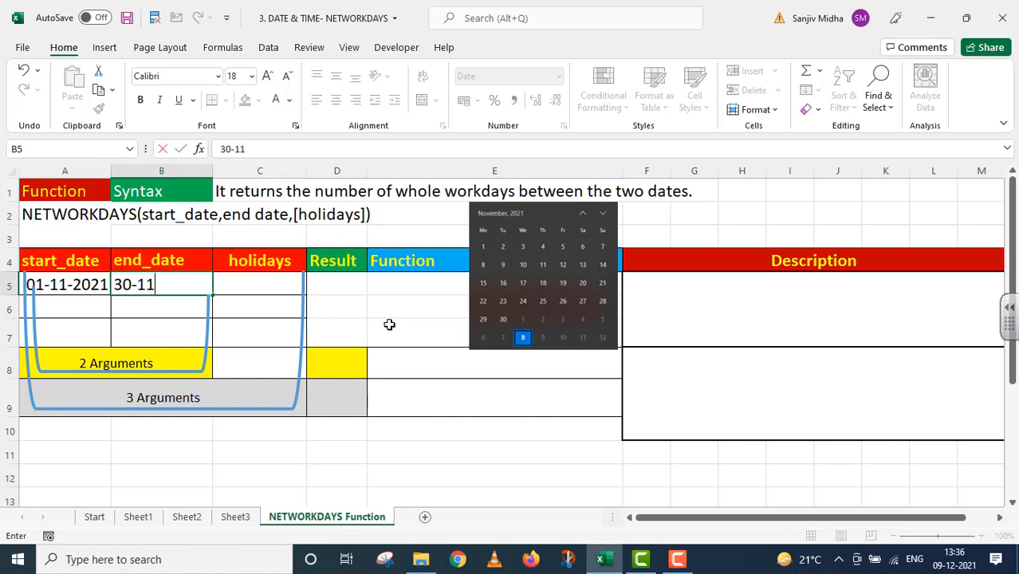
type("-2021")
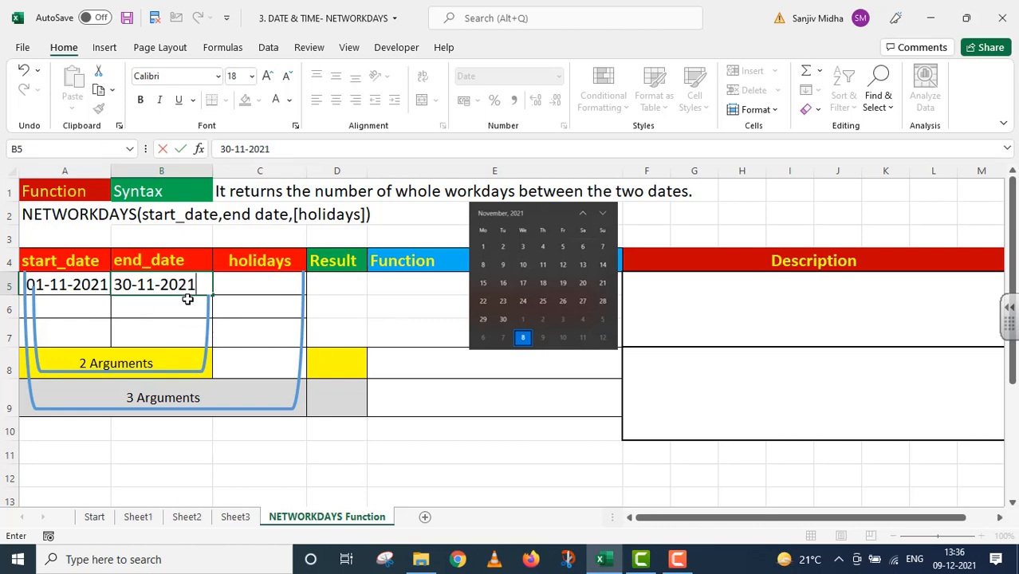
Calculate the workdays between the two dates in cell D8 with the formula =NETWORKDAYS(A5,B5).
double_click(326, 363)
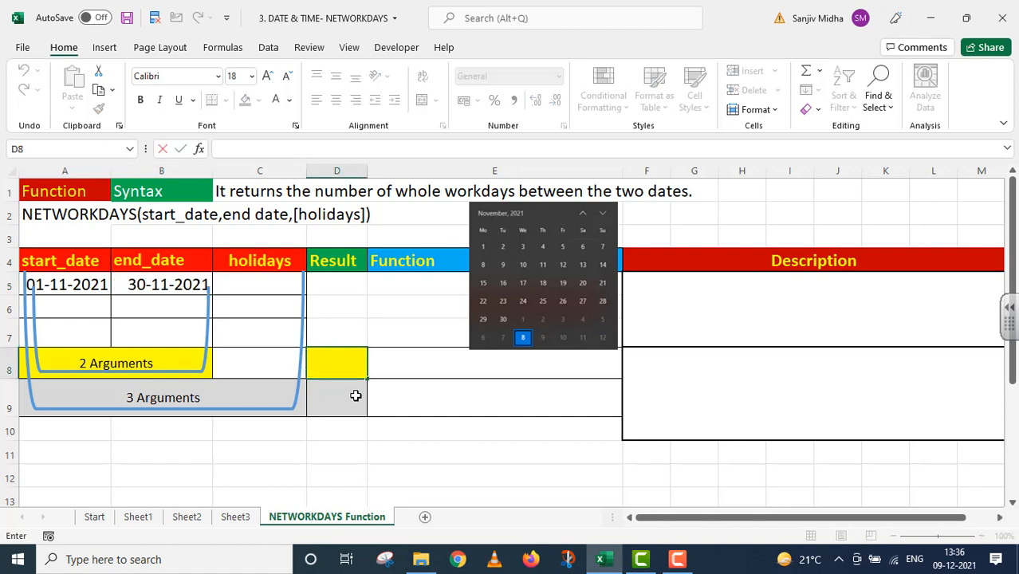
type("=NETWORKDAYS(")
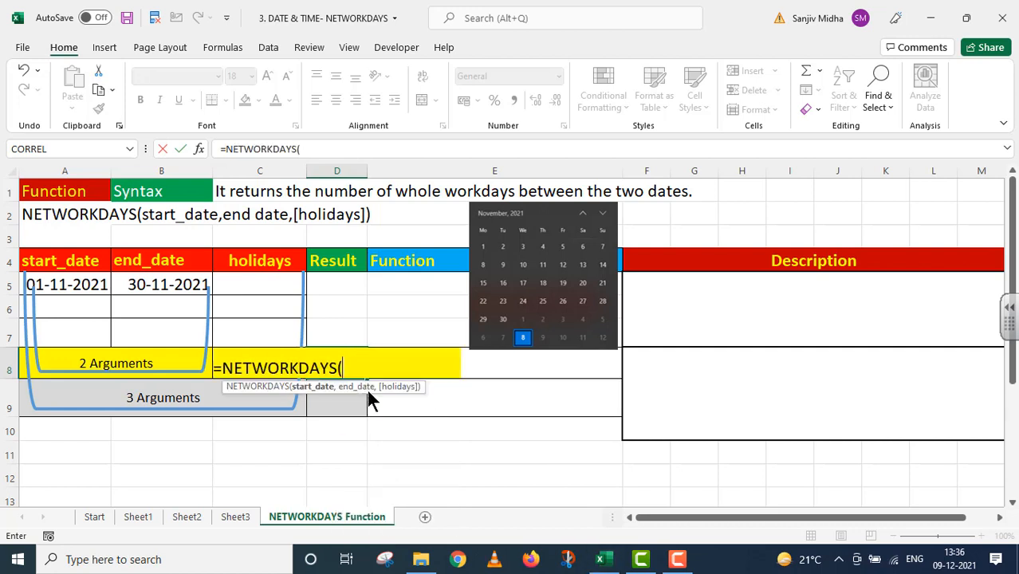
double_click(367, 389)
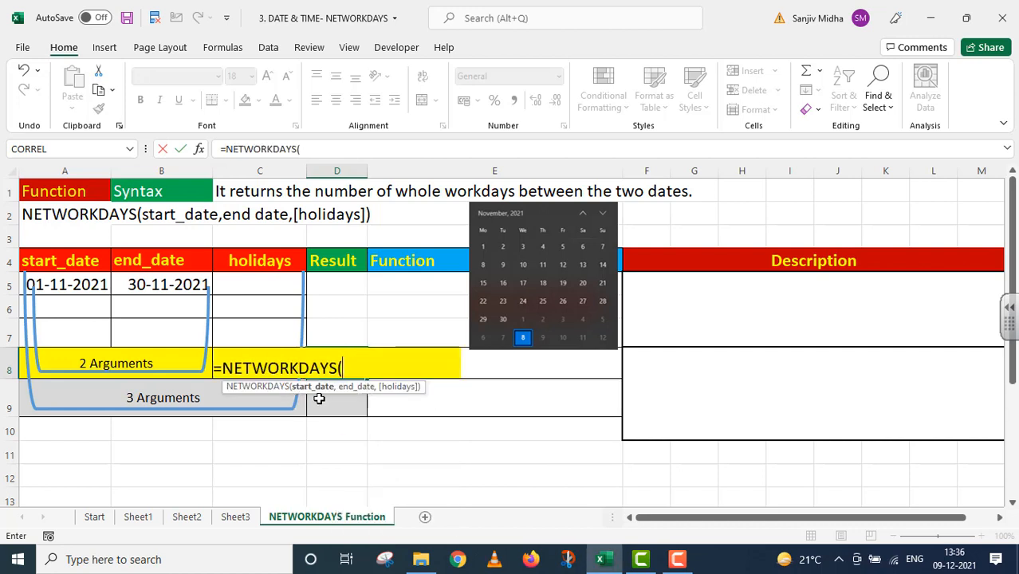
left_click(58, 285)
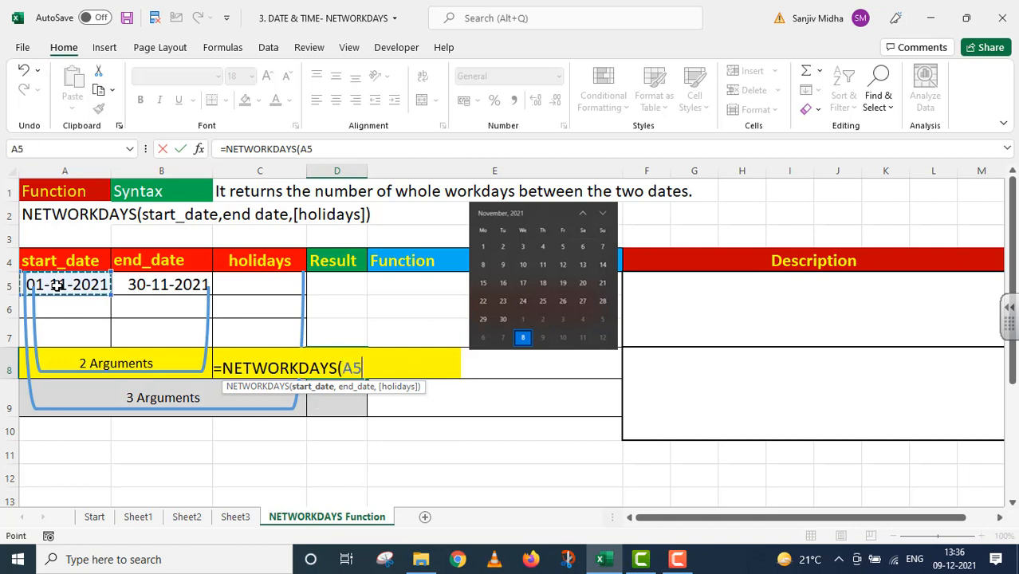
type(",")
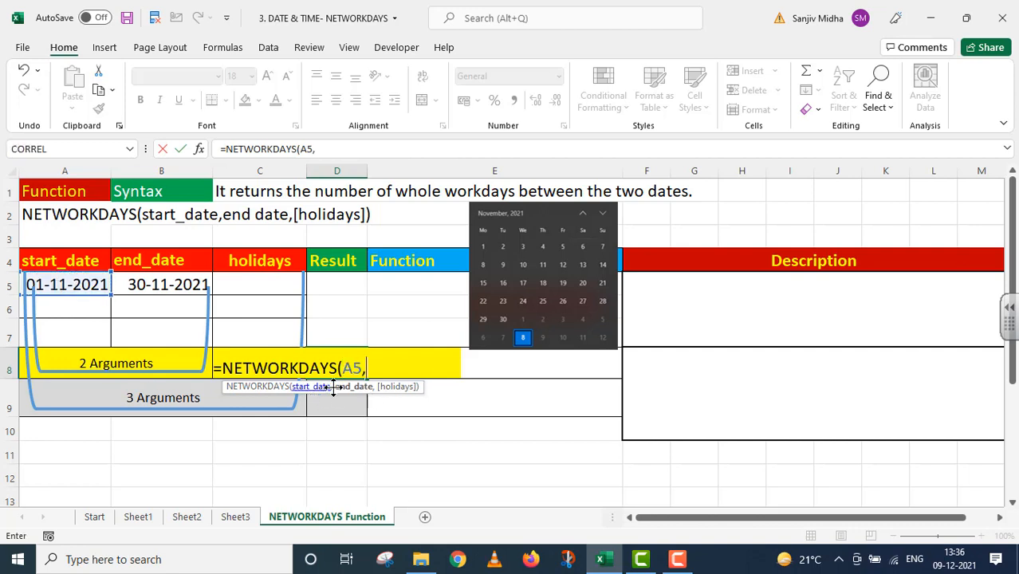
left_click(179, 285)
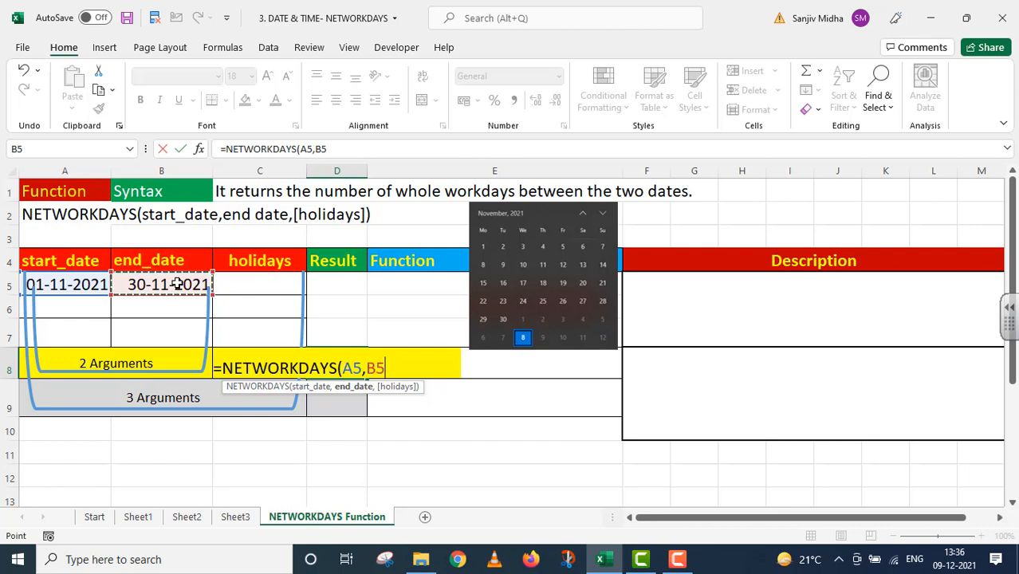
type(")")
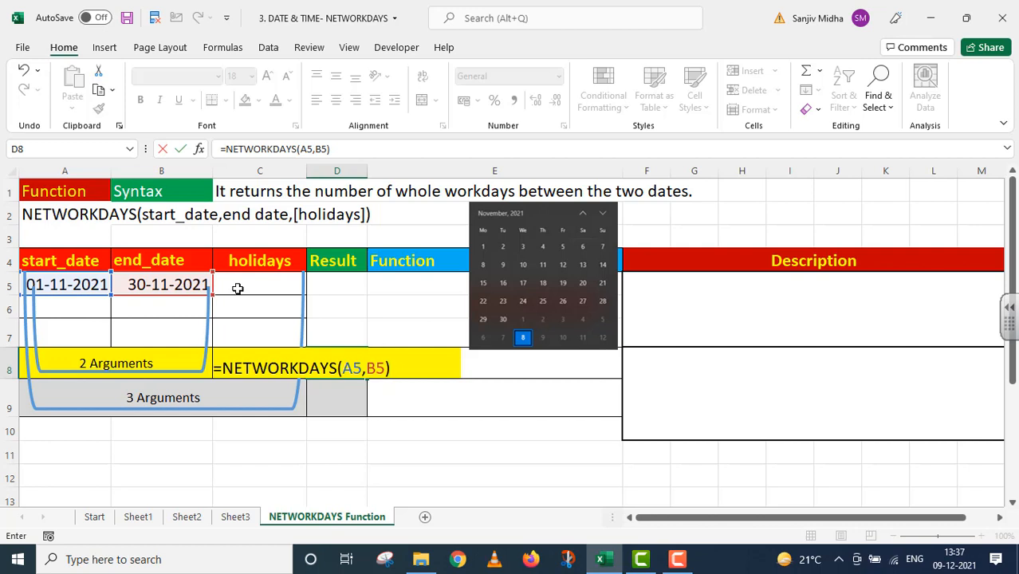
key("Return")
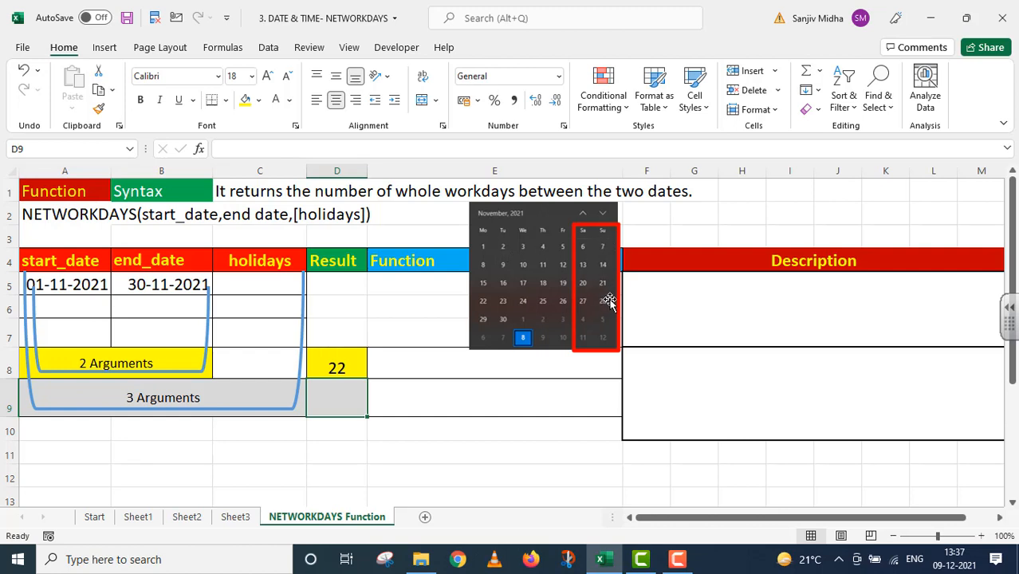
Copy the formula text =NETWORKDAYS(A5,B5) from the two-argument result and paste it as text into Function cell E8.
left_click(379, 369)
left_click_drag(334, 150, 199, 169)
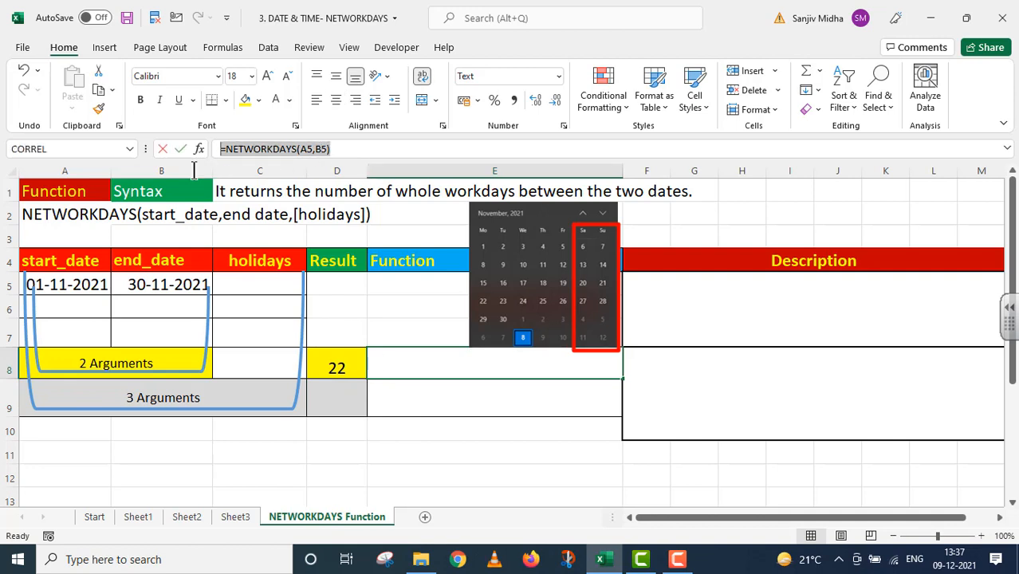
key("ctrl+c")
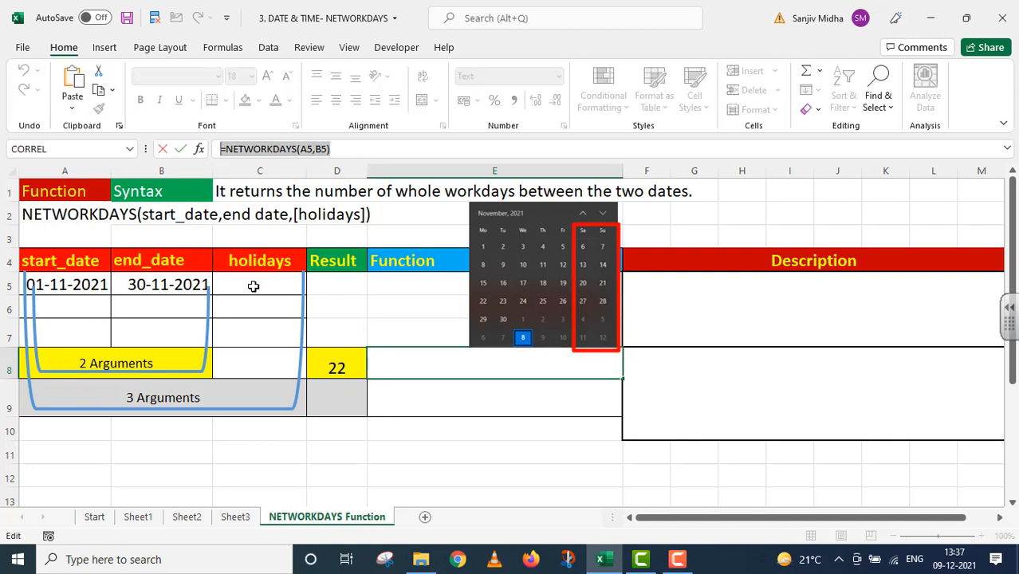
key("Return")
double_click(397, 360)
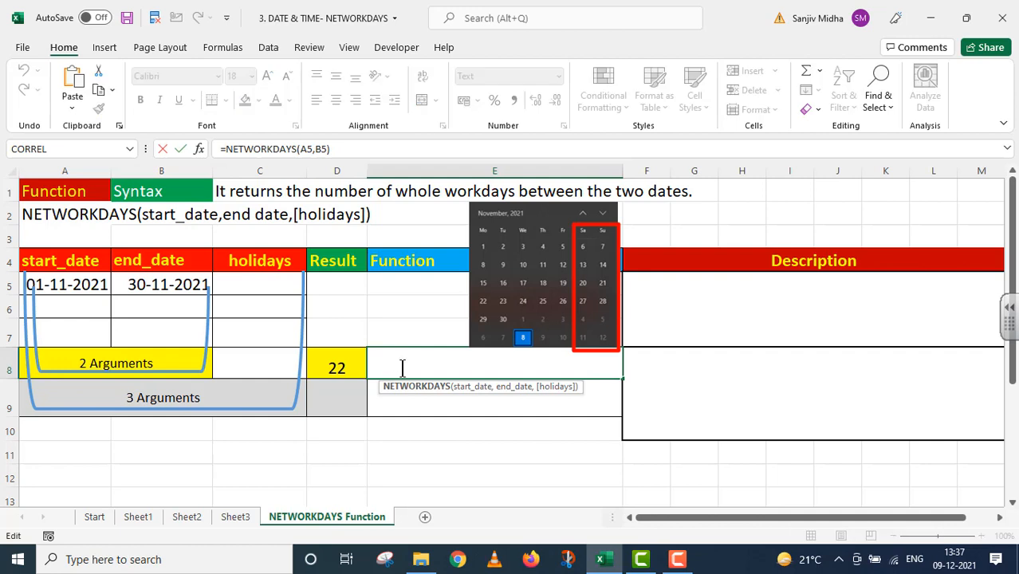
left_click(425, 451)
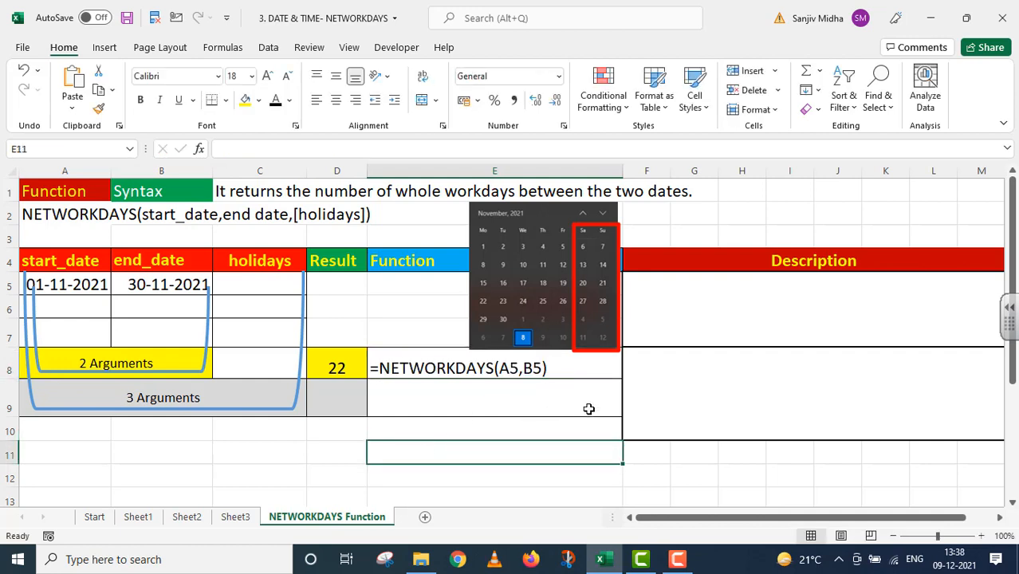
Set the font color of the description text in merged cell F5 to black.
left_click(653, 315)
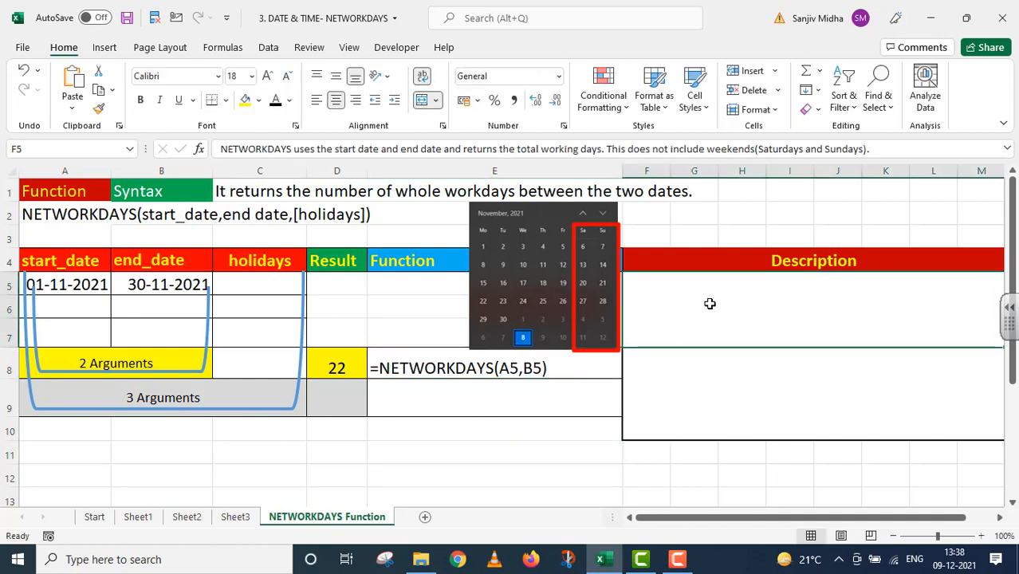
left_click(274, 102)
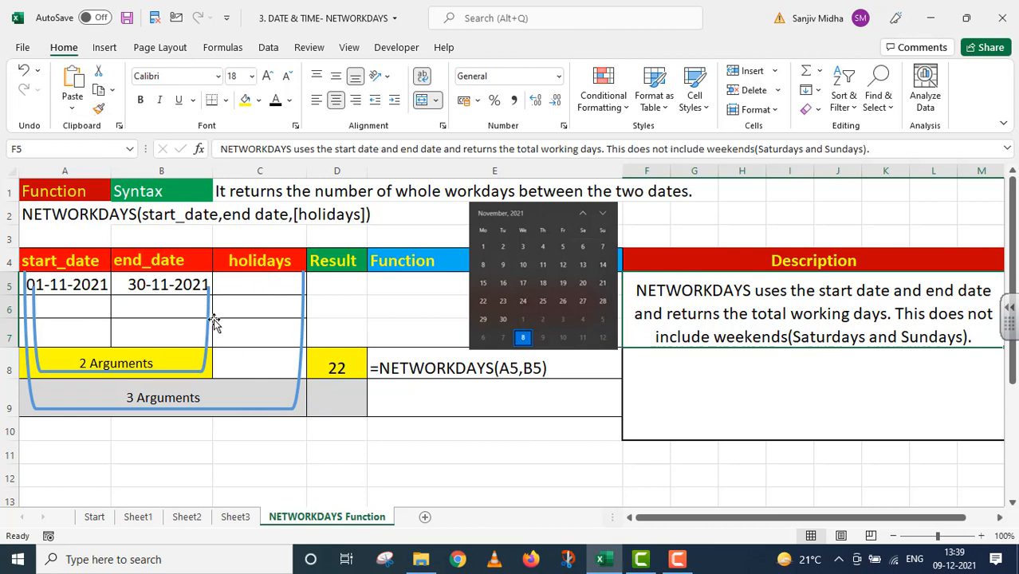
Enter the holiday dates 8-11-2021, 15-11-2021 and 22-11-2021 in cells C5 to C7.
left_click(242, 284)
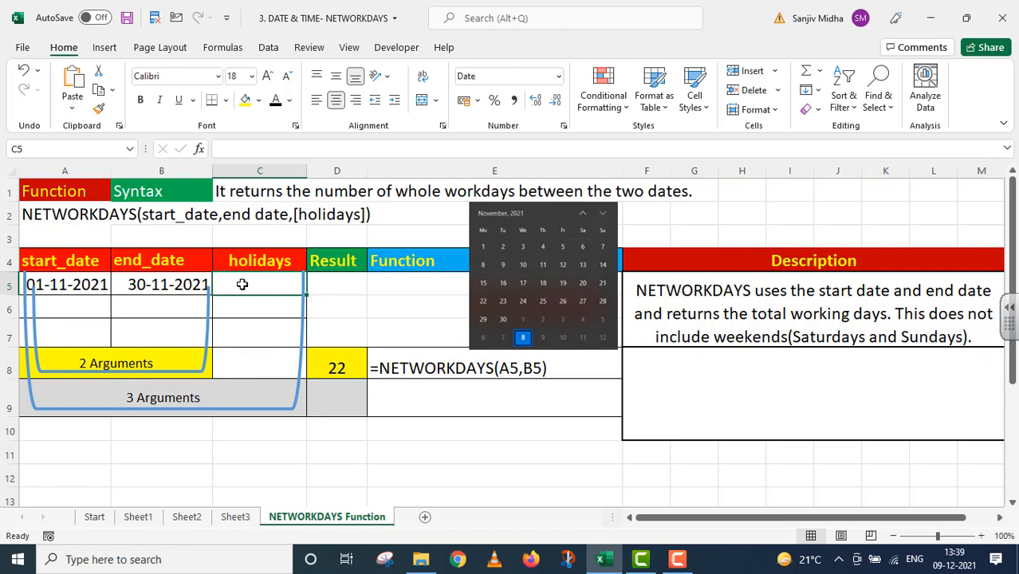
type("8")
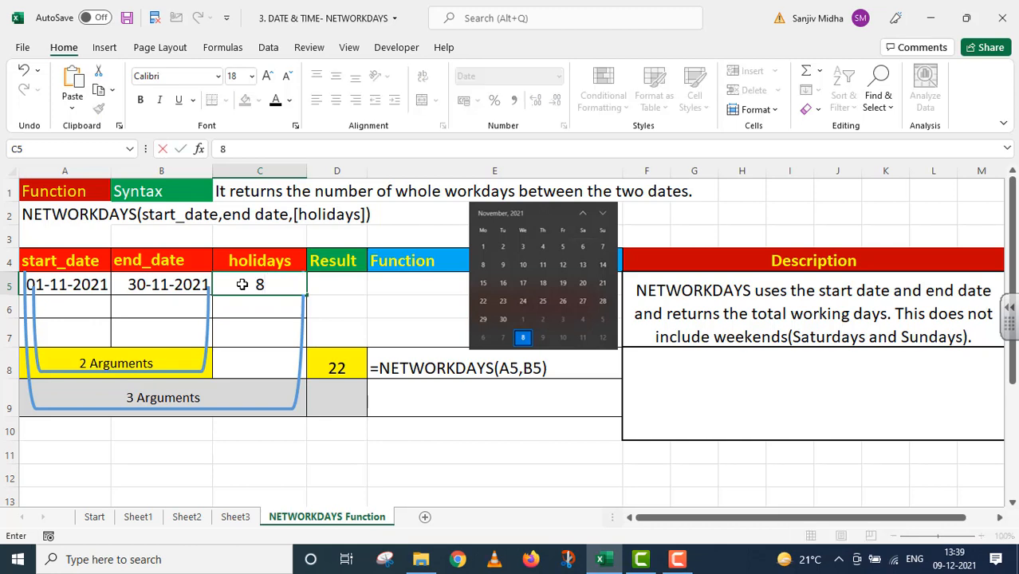
type("-11-2021")
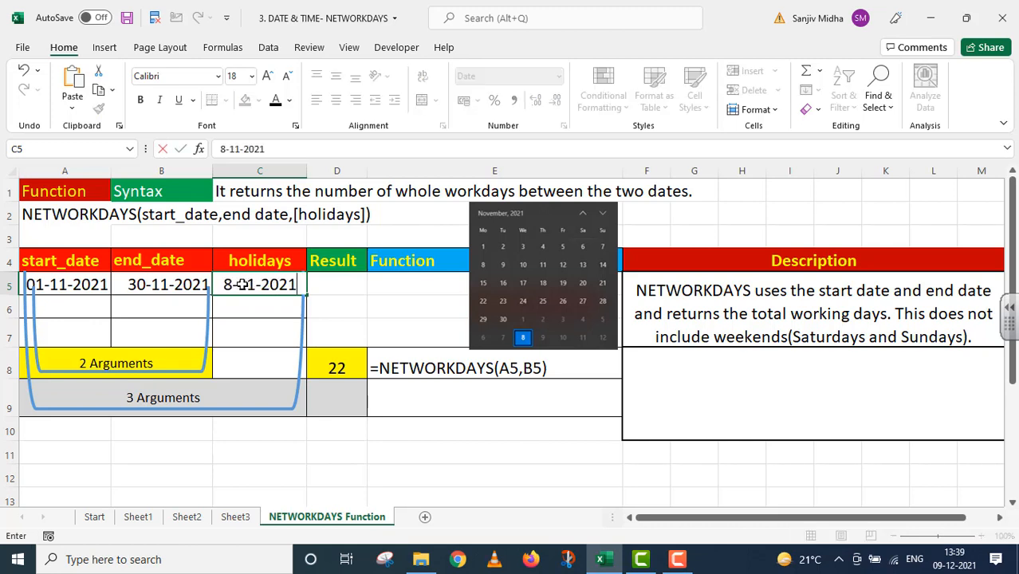
left_click(236, 303)
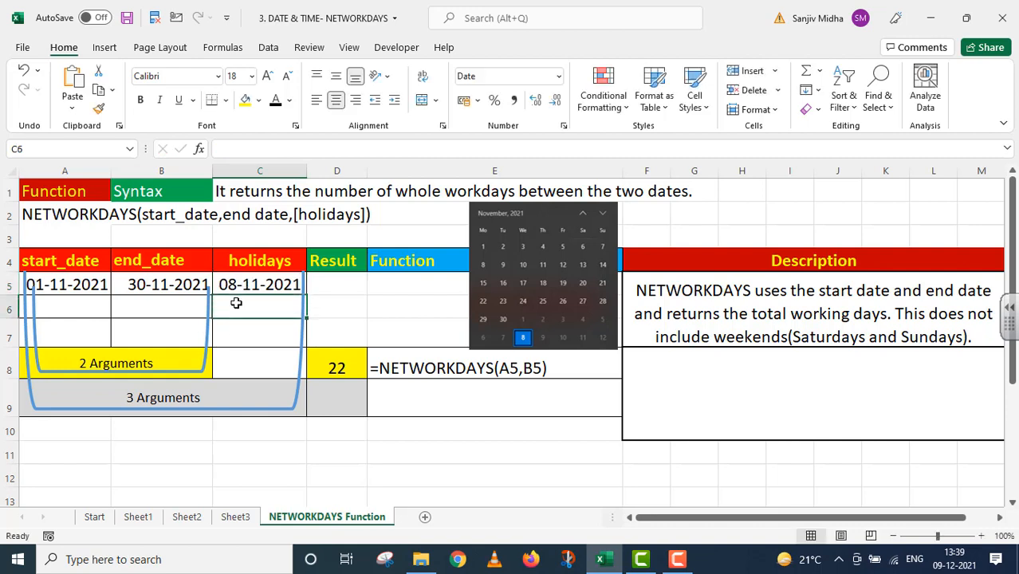
type("15-")
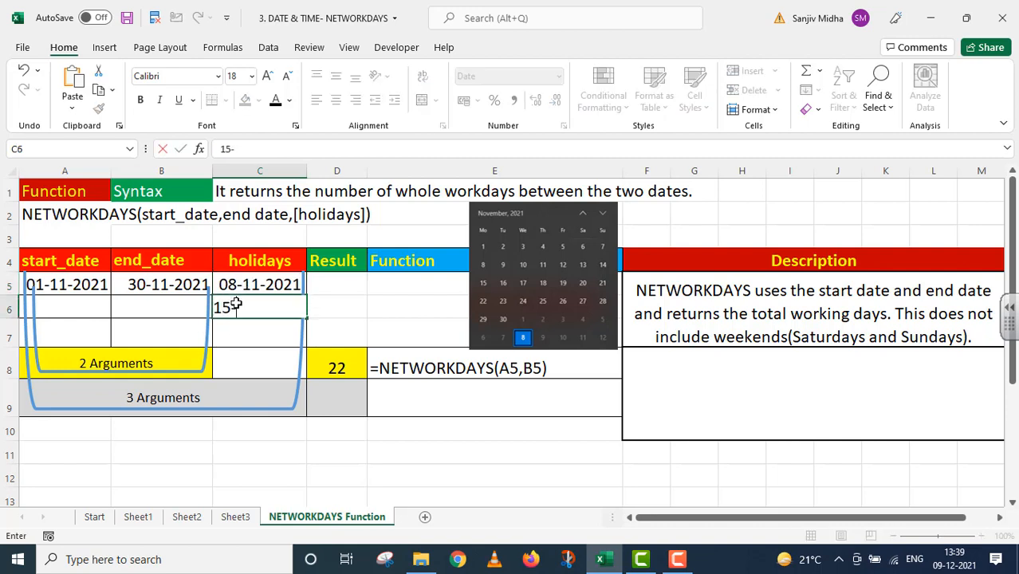
type("11-2021")
left_click(241, 334)
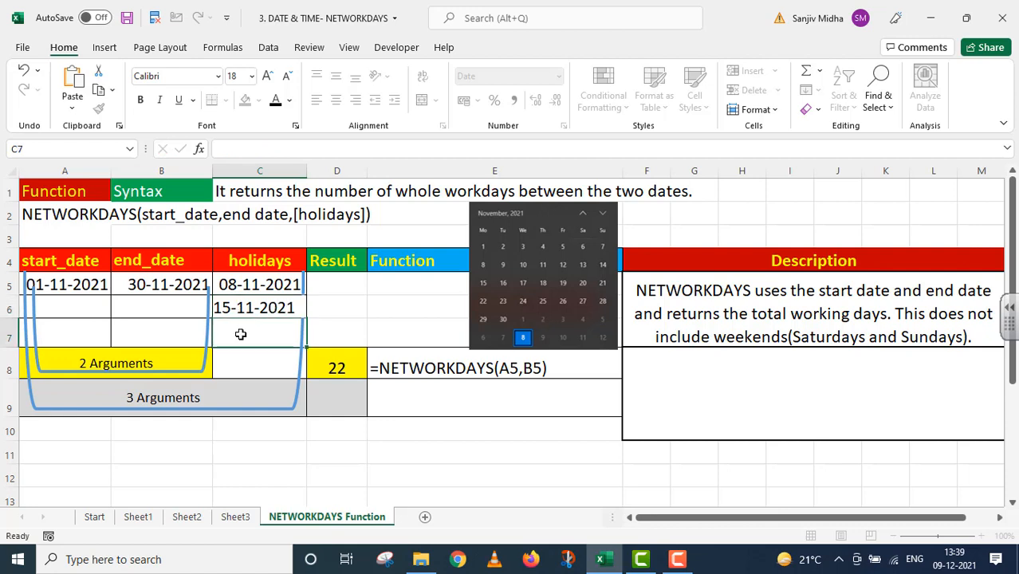
type("22")
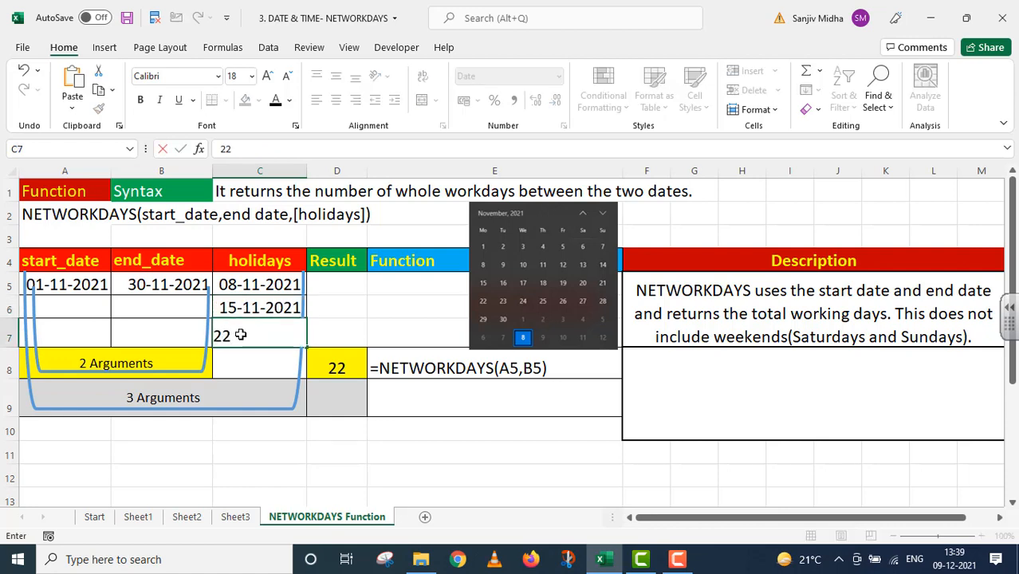
type("-11-202")
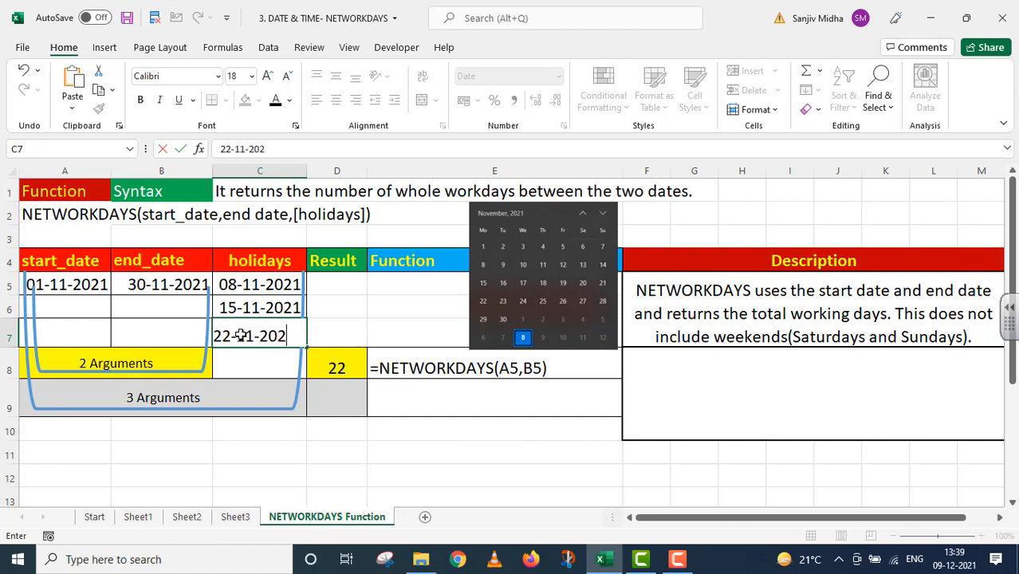
type("1")
left_click(343, 453)
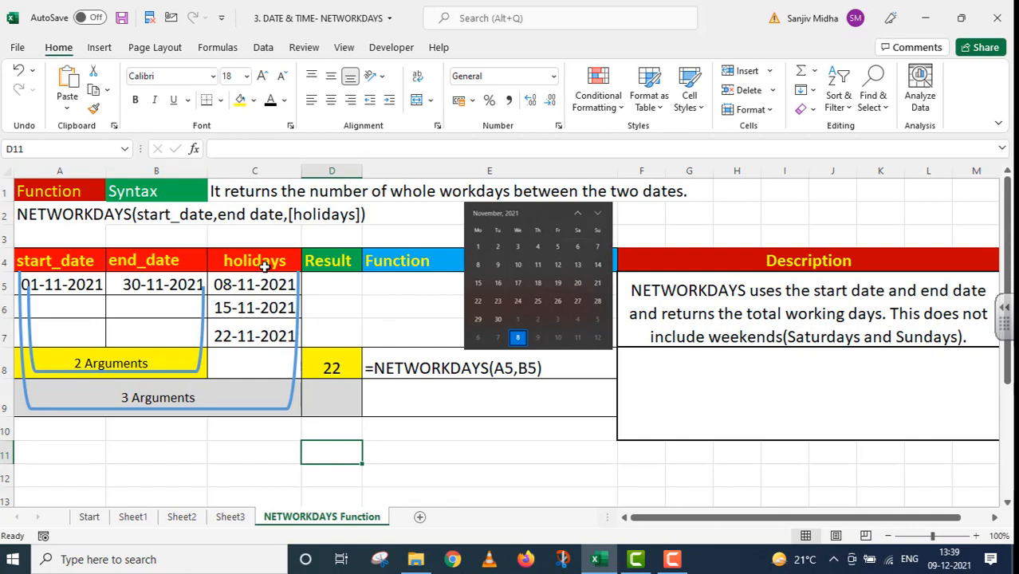
Calculate the workdays excluding the listed holidays in cell D9 with the formula =NETWORKDAYS(A5,B5,C5:C7).
double_click(324, 405)
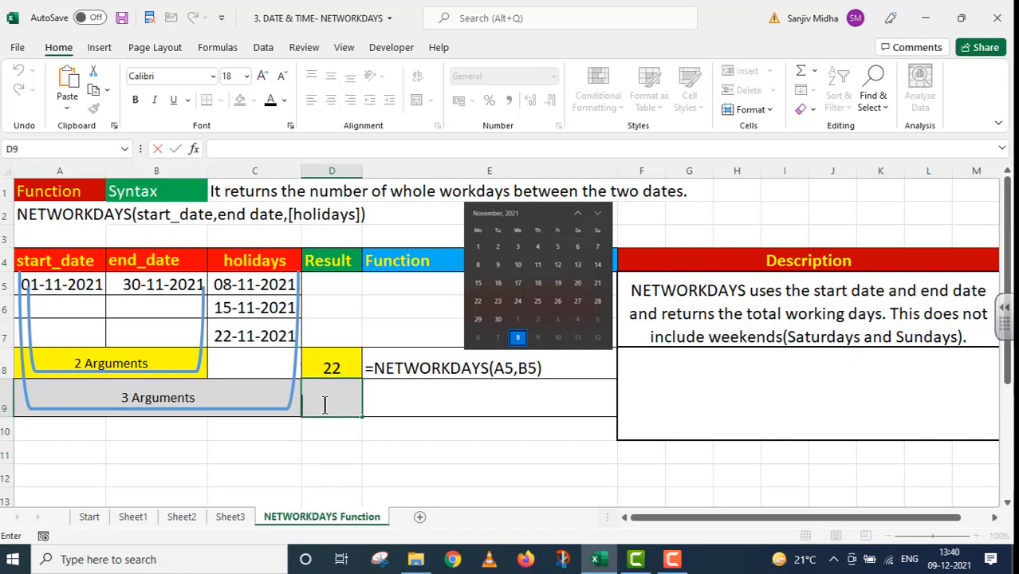
type("=")
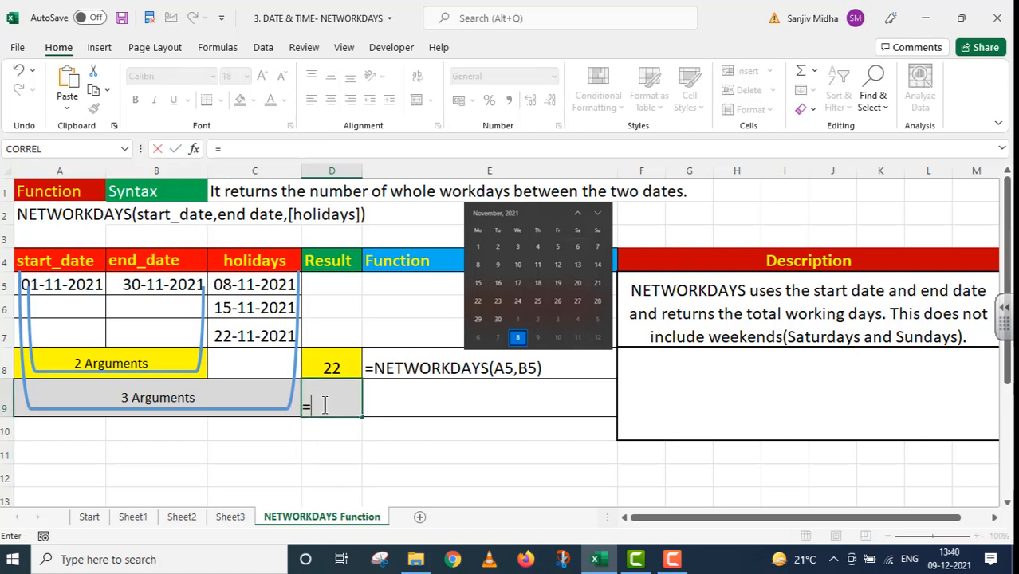
type("NETW")
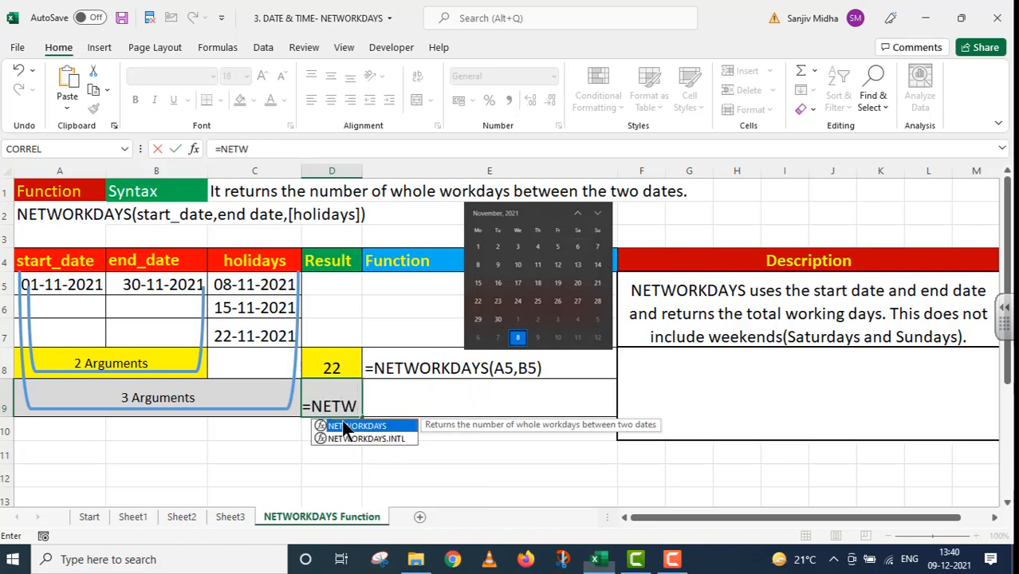
double_click(374, 425)
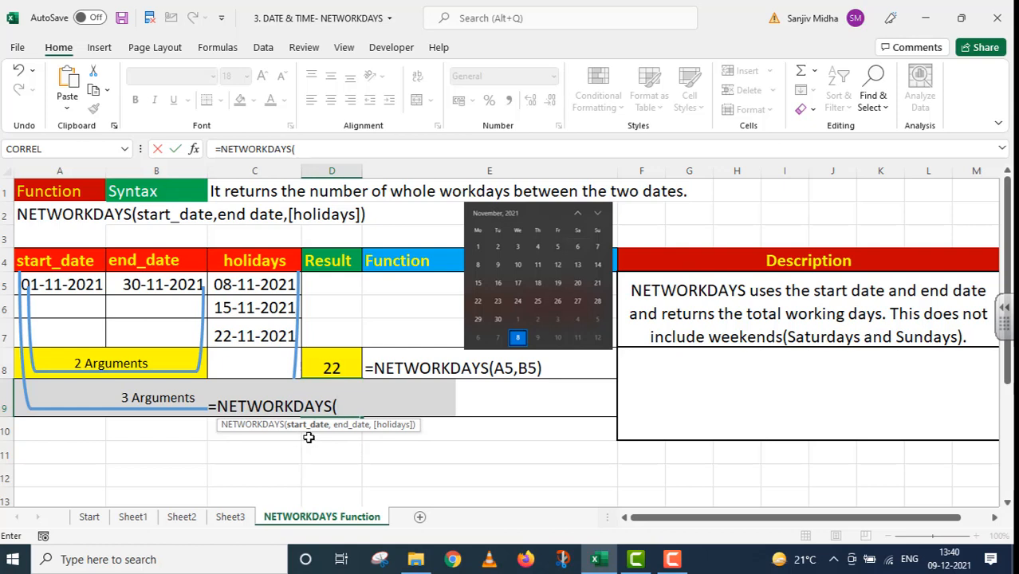
left_click(73, 286)
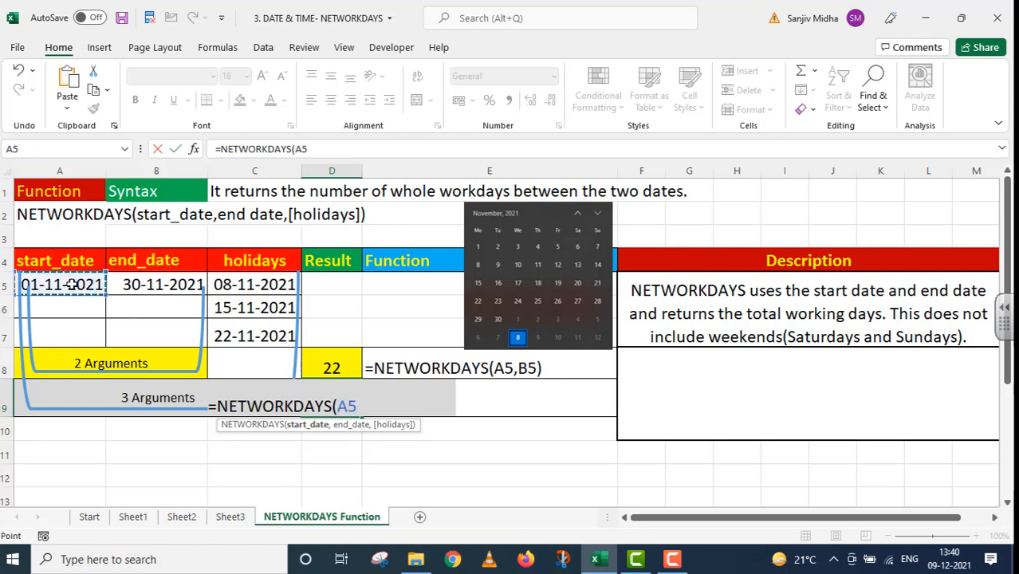
type(",")
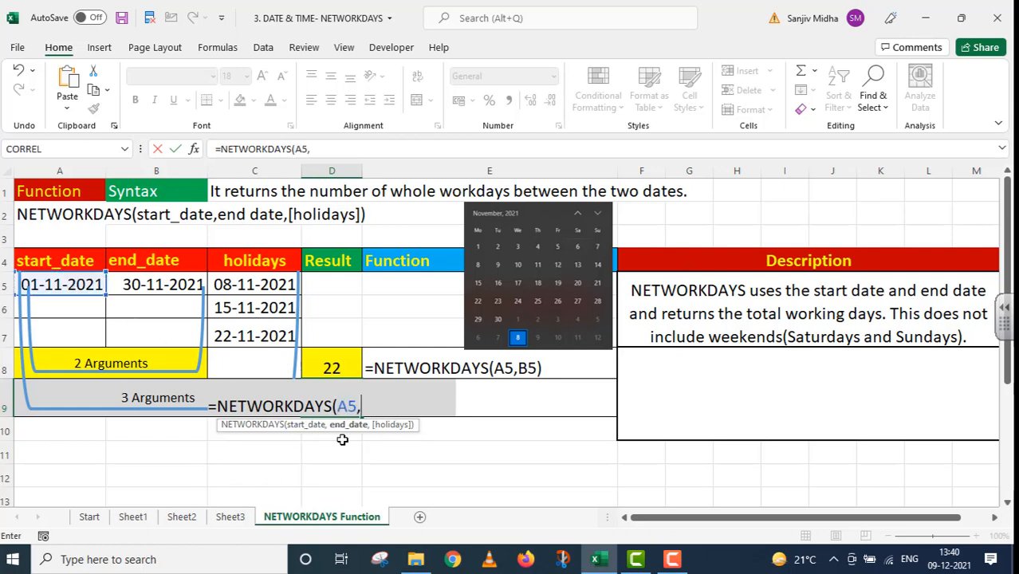
left_click(139, 288)
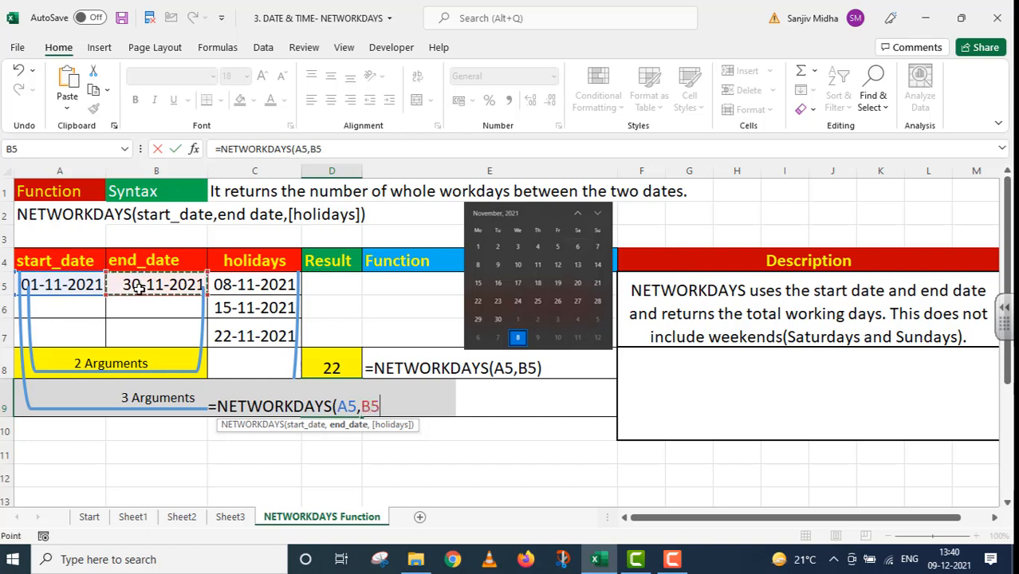
type(",")
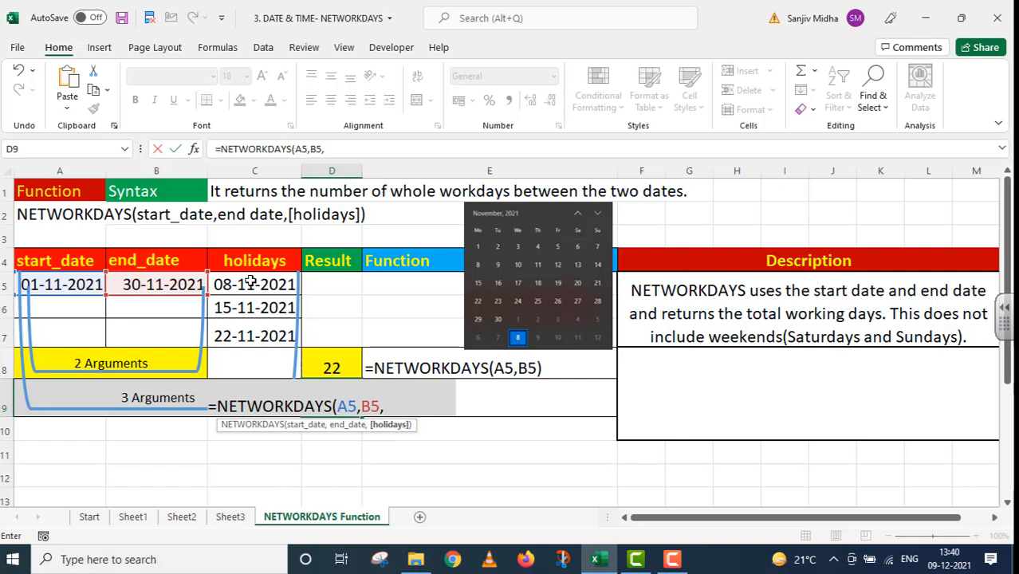
left_click_drag(250, 283, 252, 336)
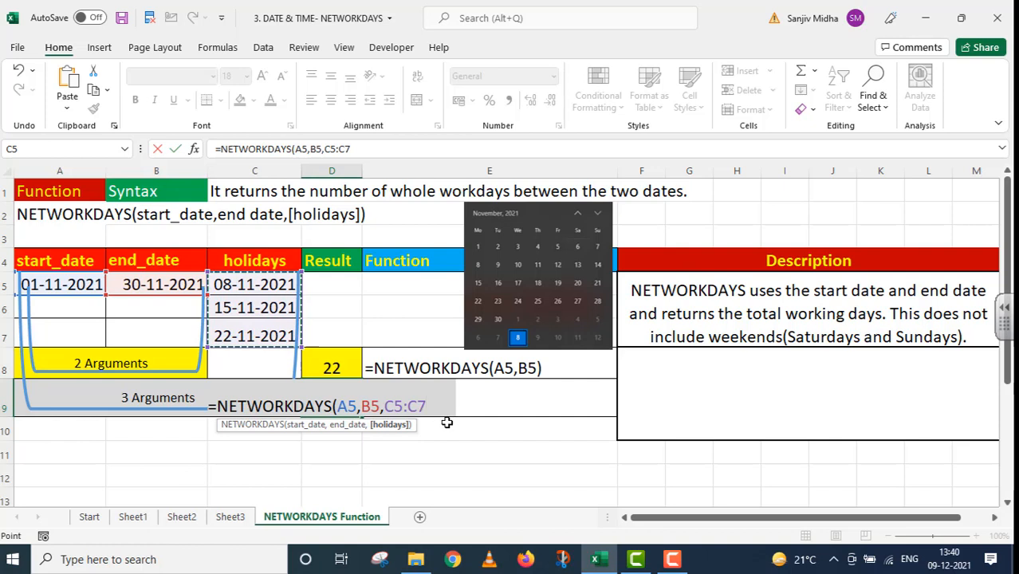
type(")")
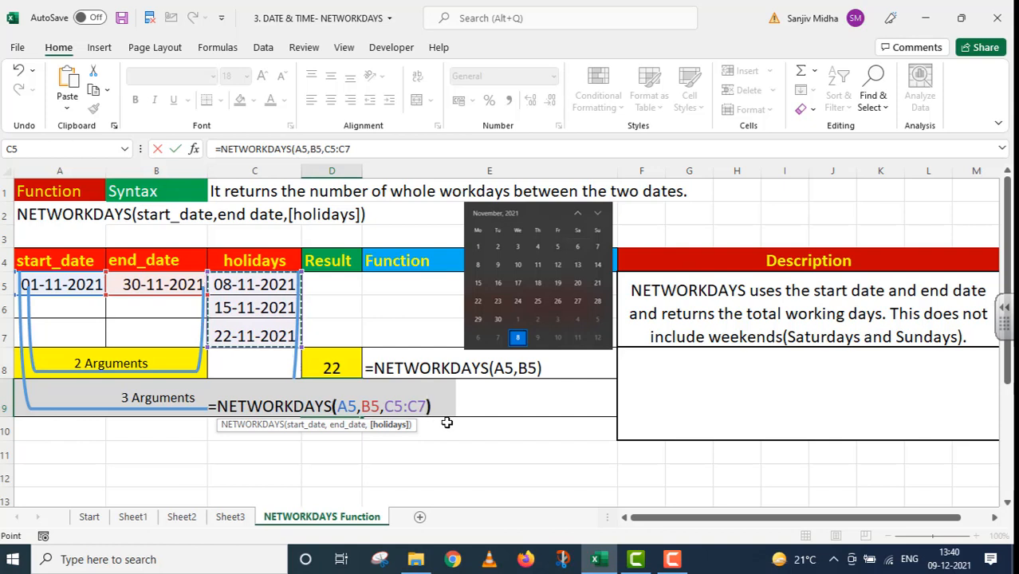
key("Return")
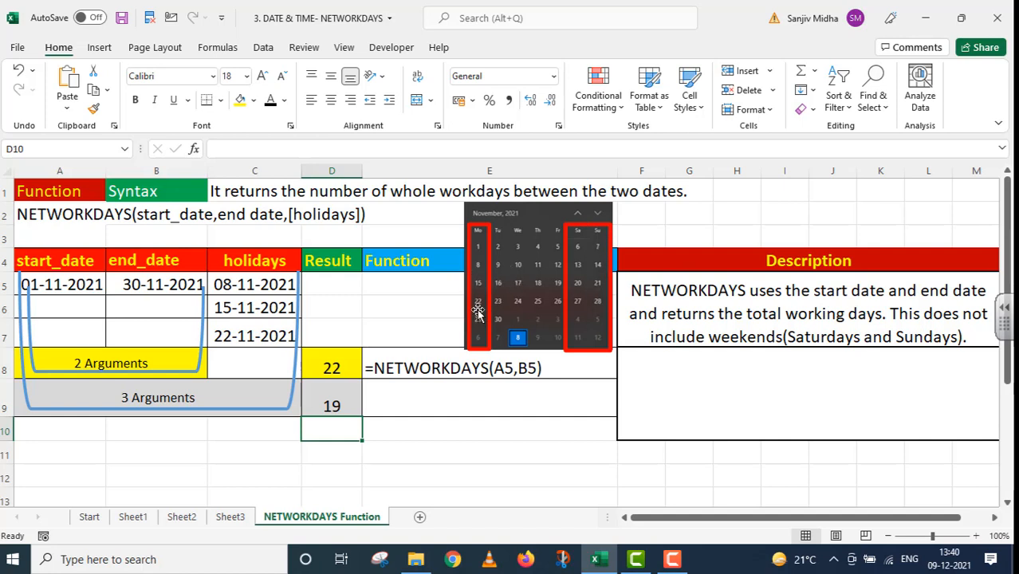
Enter the three-argument formula =NETWORKDAYS(A5,B5,C5:C7) as text in Function cell E9.
left_click(361, 405)
left_click(399, 403)
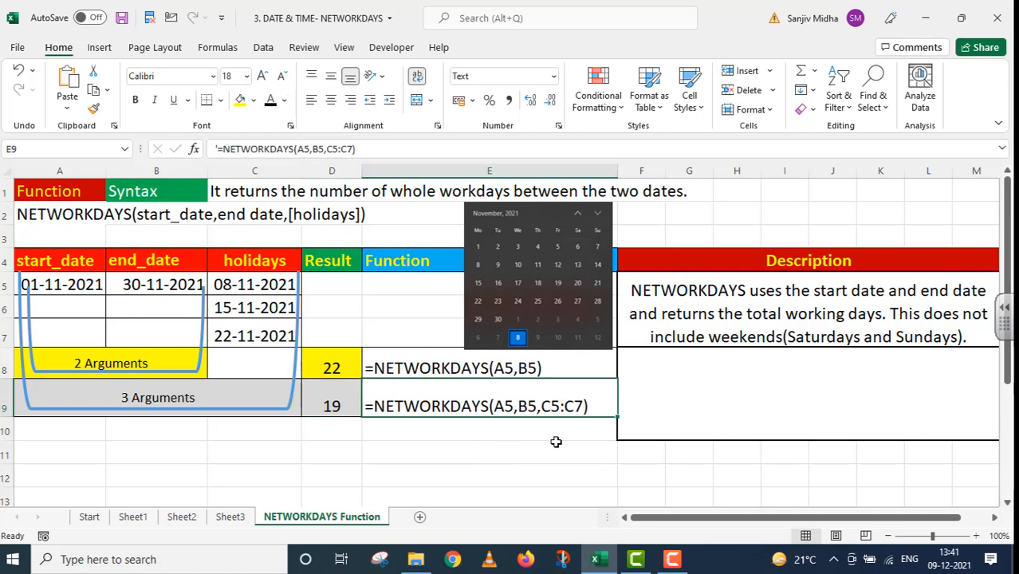
Set the font color of the description text in merged cell F8 to black.
left_click(635, 363)
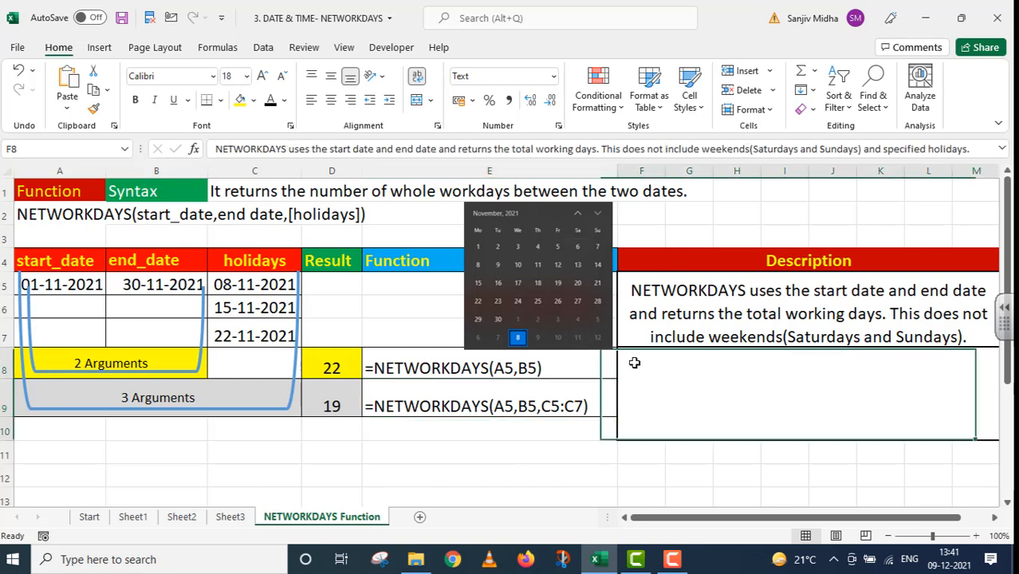
left_click(271, 101)
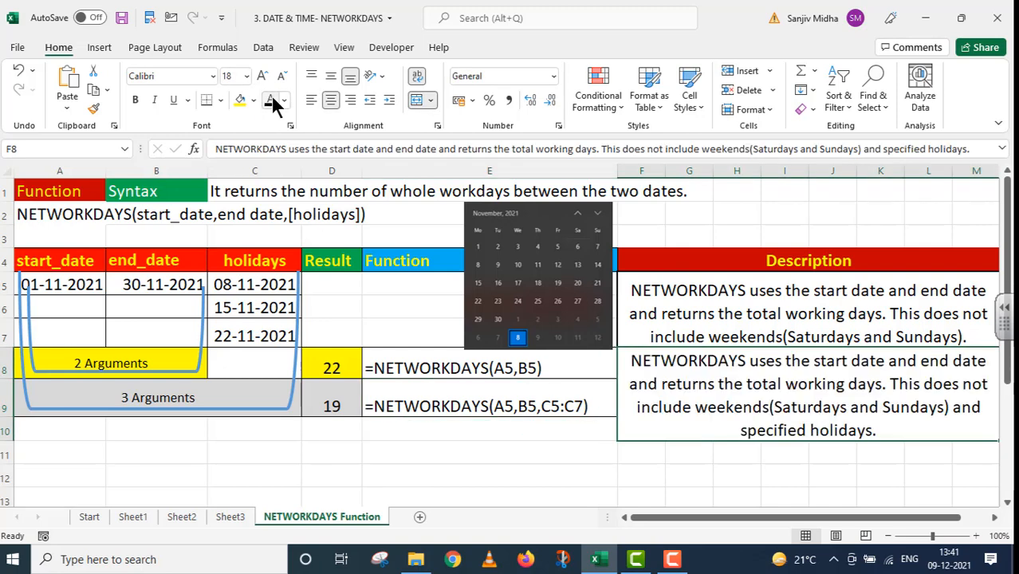